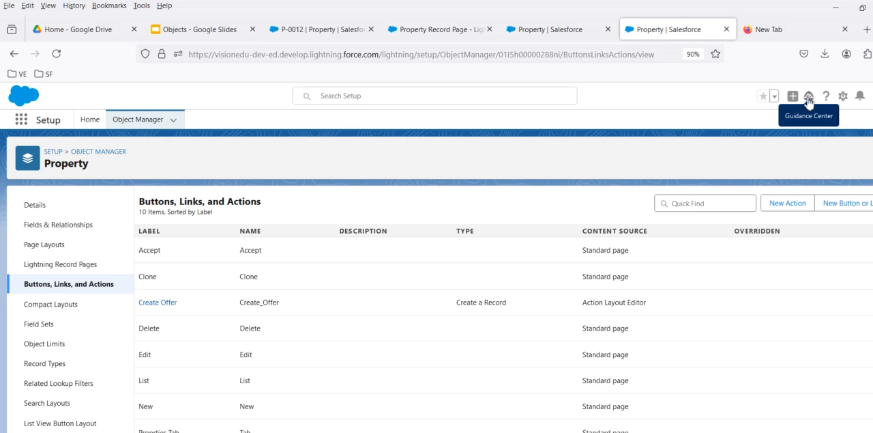
# Step: Open the New Contact global action, choose the salutation Mr., examine the form's fields, and close it
pyautogui.click(795, 99)
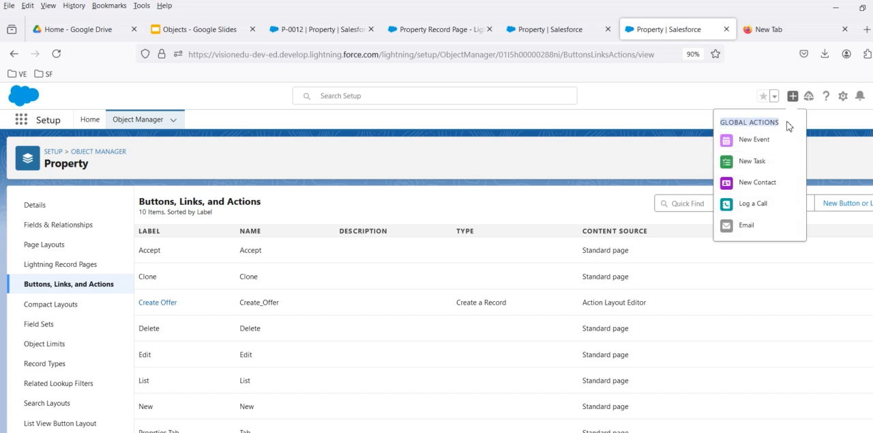
pyautogui.click(752, 184)
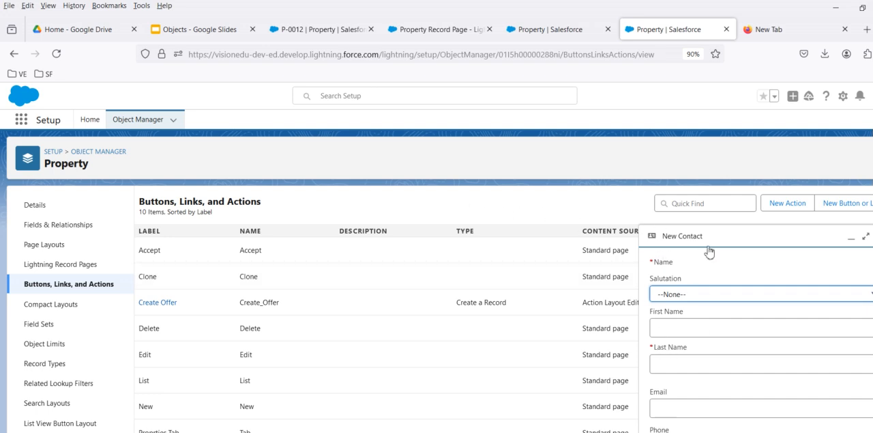
pyautogui.click(722, 295)
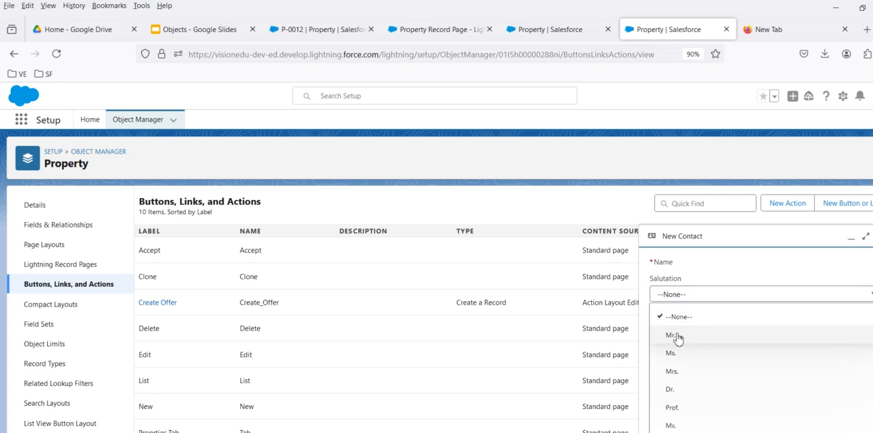
pyautogui.click(686, 335)
pyautogui.scroll(-2, 708, 366)
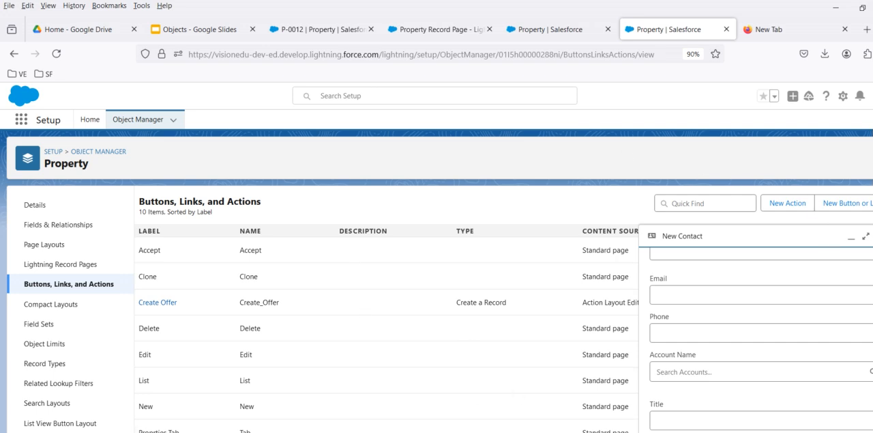
pyautogui.click(872, 236)
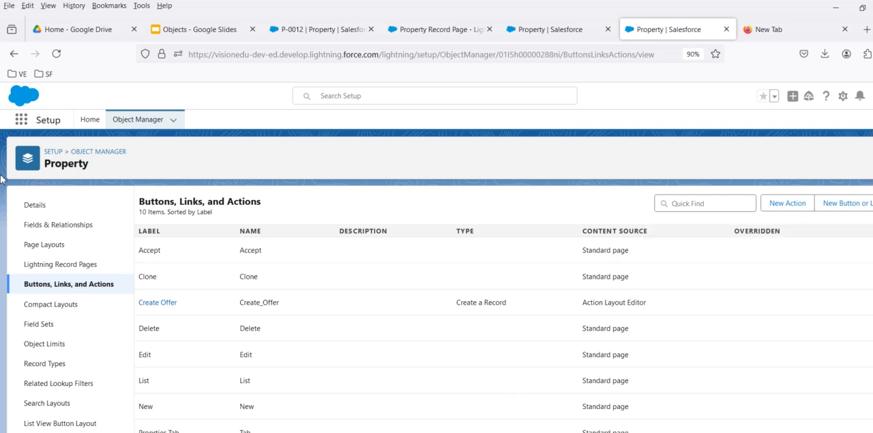
# Step: Review the list of available global actions
pyautogui.click(793, 100)
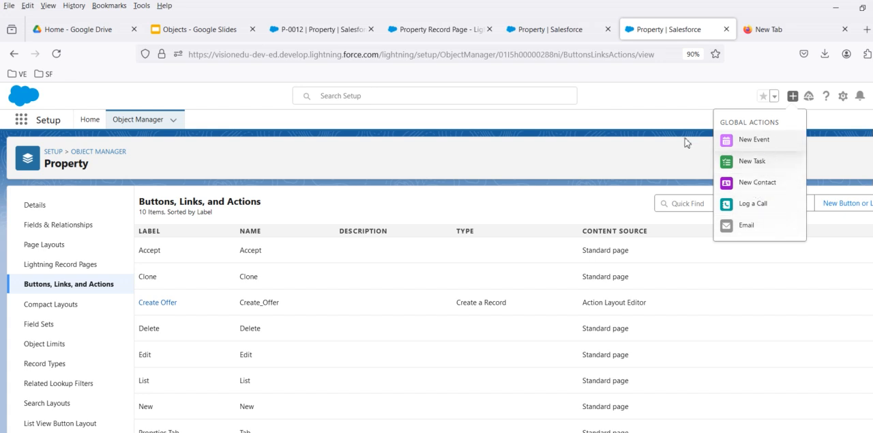
pyautogui.click(640, 149)
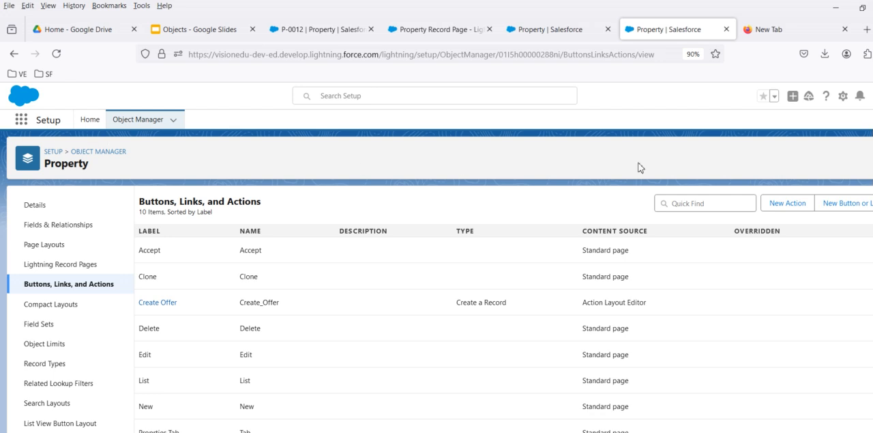
pyautogui.click(793, 95)
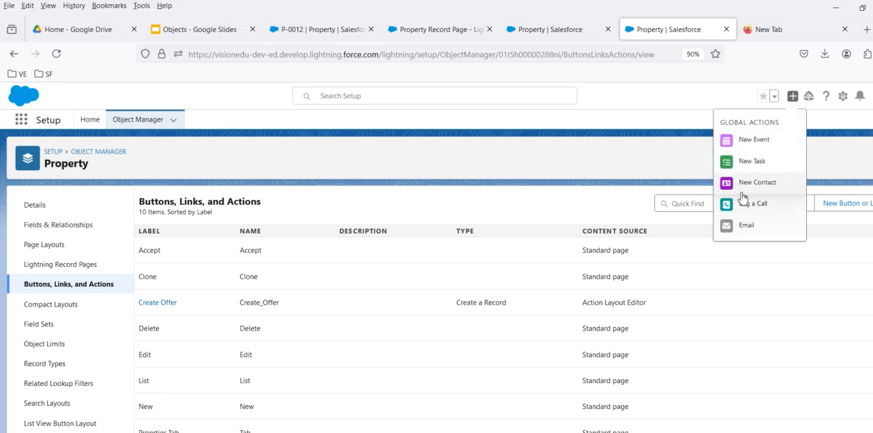
# Step: Search the Setup home for "glo" and open the Global Actions page
pyautogui.click(83, 121)
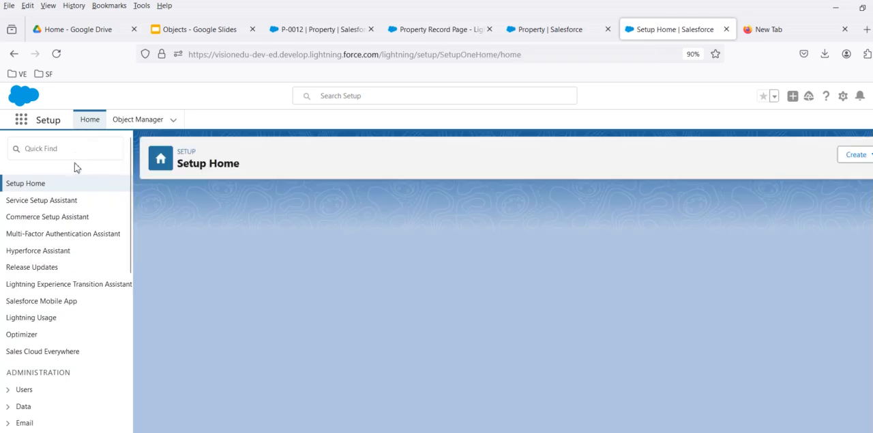
pyautogui.write('g')
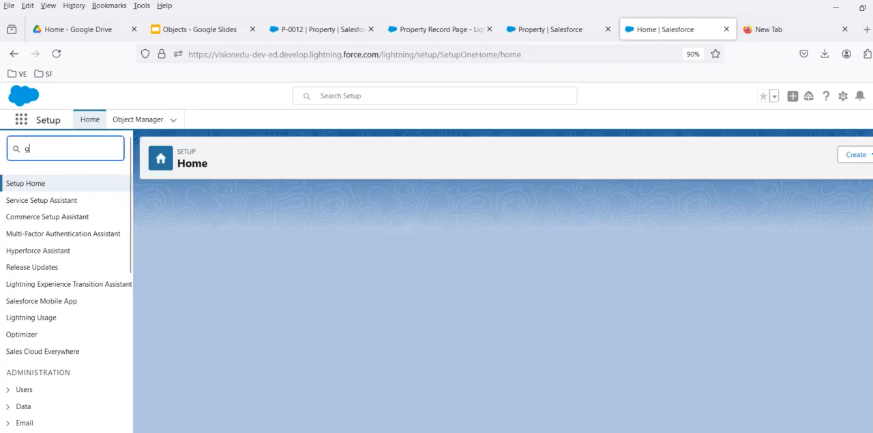
pyautogui.write('lo')
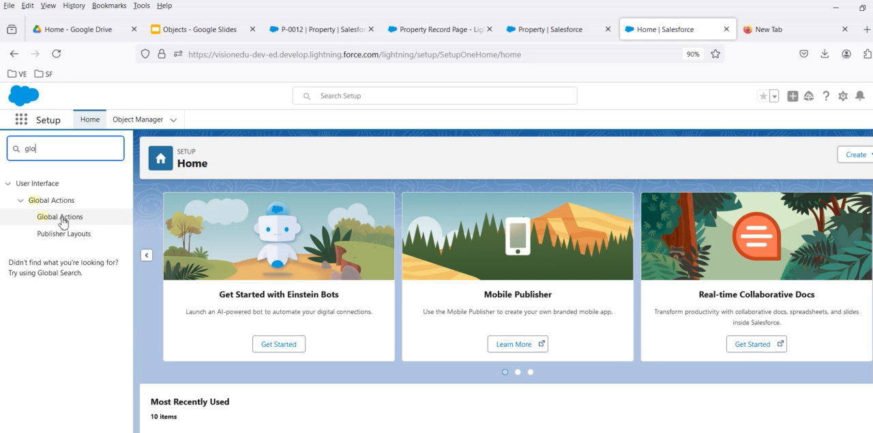
pyautogui.click(60, 217)
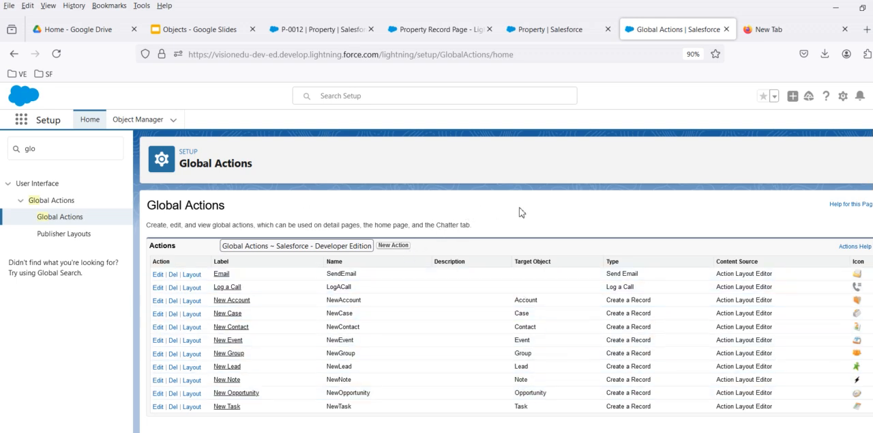
# Step: Start a new global action of type Create a Record with Student as the target object
pyautogui.click(400, 247)
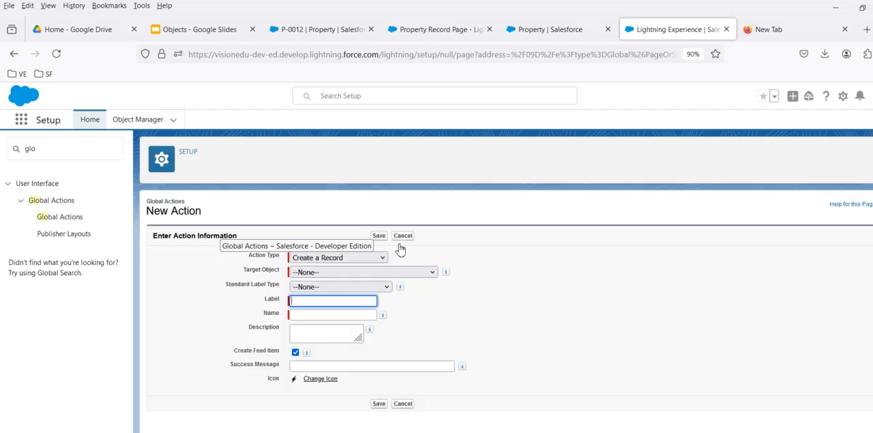
pyautogui.click(337, 257)
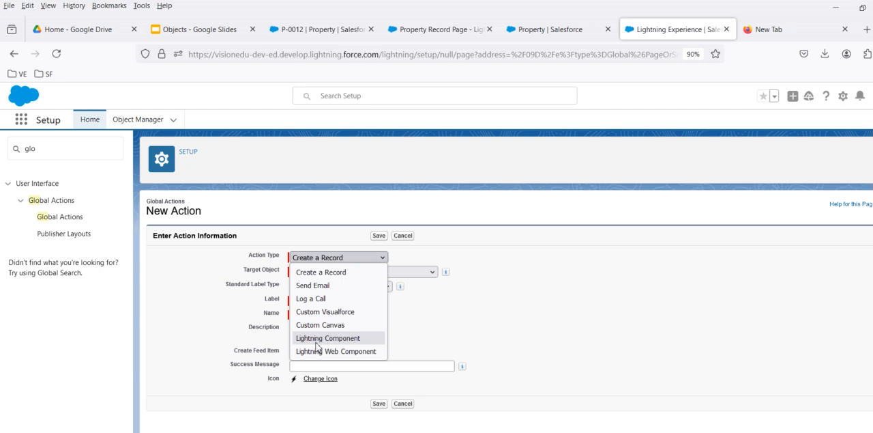
pyautogui.click(523, 296)
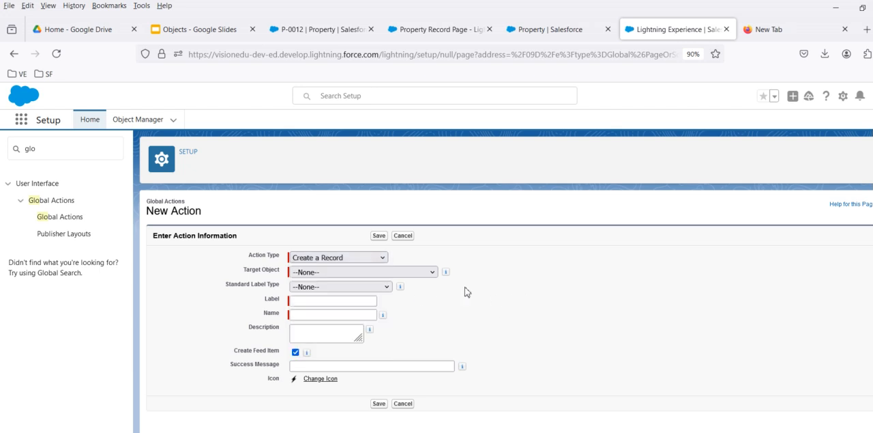
pyautogui.click(348, 274)
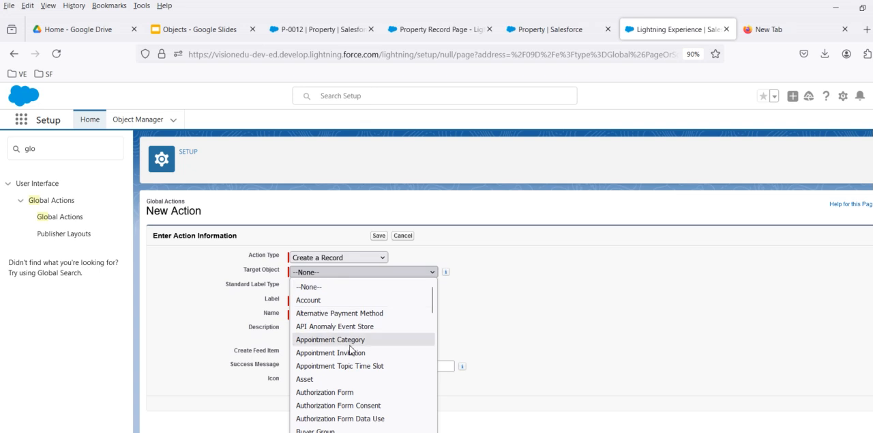
pyautogui.scroll(-15, 352, 350)
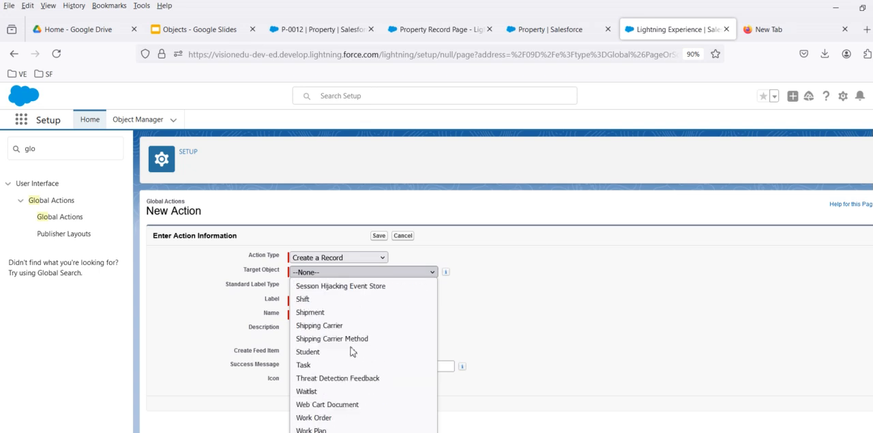
pyautogui.click(350, 352)
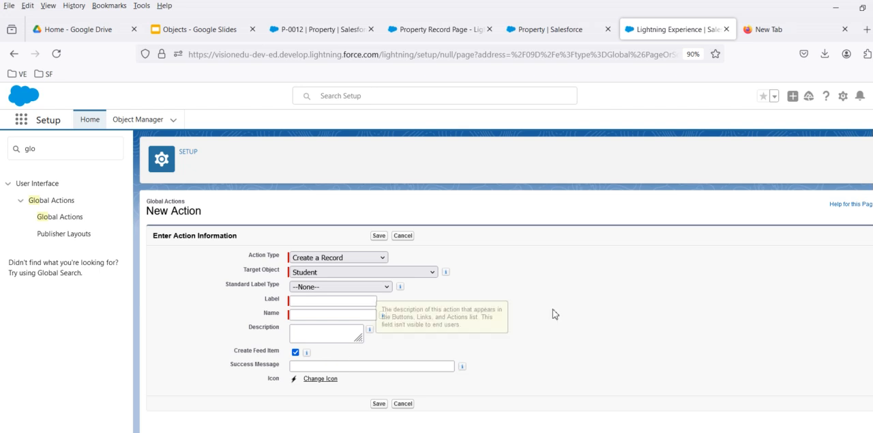
# Step: Label the action New Student, set its success message to "Student created successfully !!", and save it
pyautogui.click(346, 301)
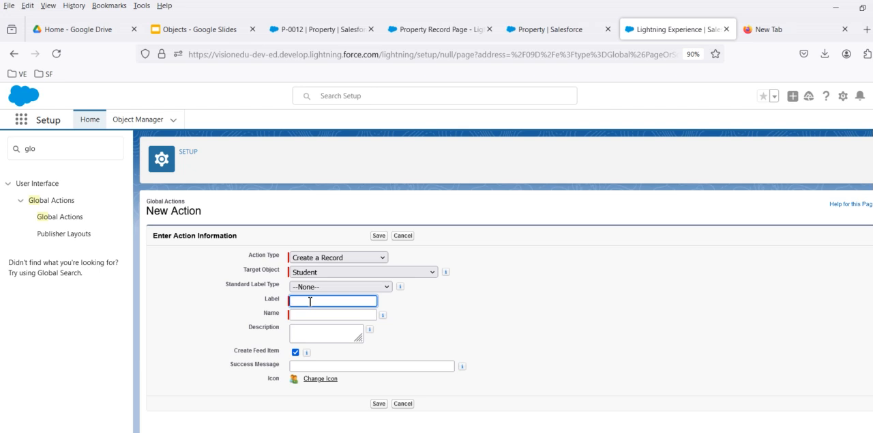
pyautogui.write('New Student')
pyautogui.press('Tab')
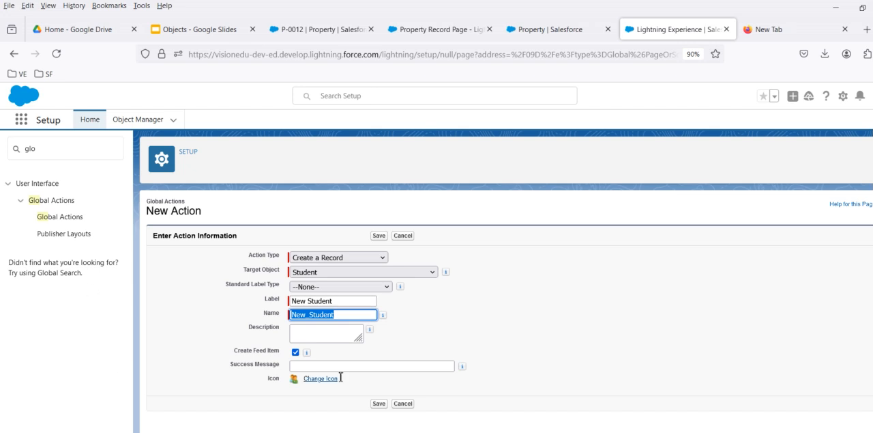
pyautogui.click(315, 366)
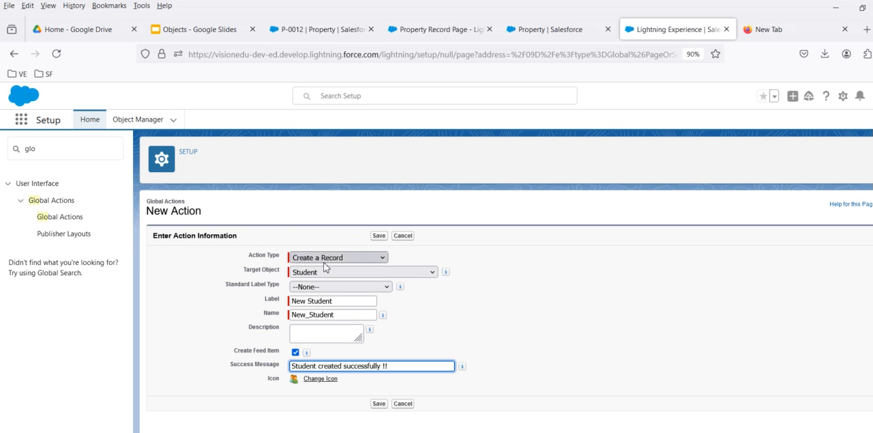
pyautogui.click(381, 237)
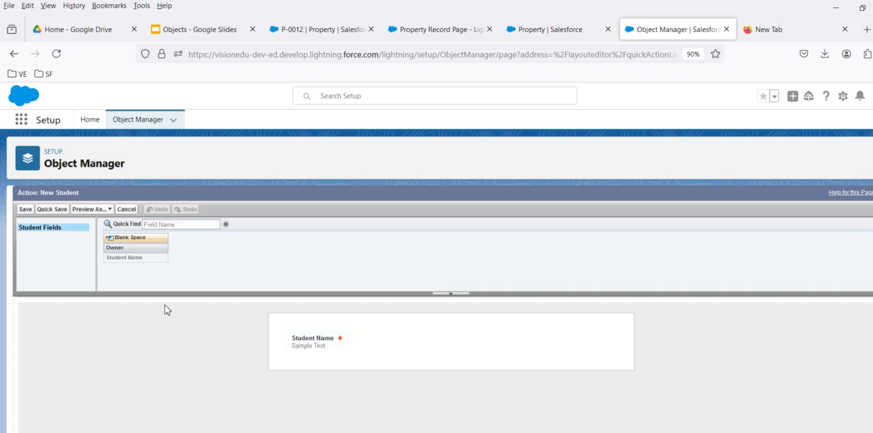
# Step: Add the Owner field beside Student Name in the New Student action layout and save the layout
pyautogui.moveTo(123, 247); pyautogui.dragTo(432, 347)
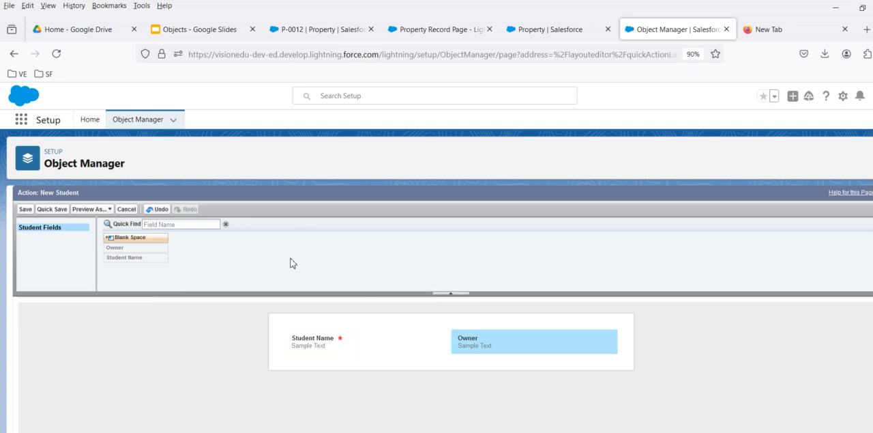
pyautogui.click(25, 209)
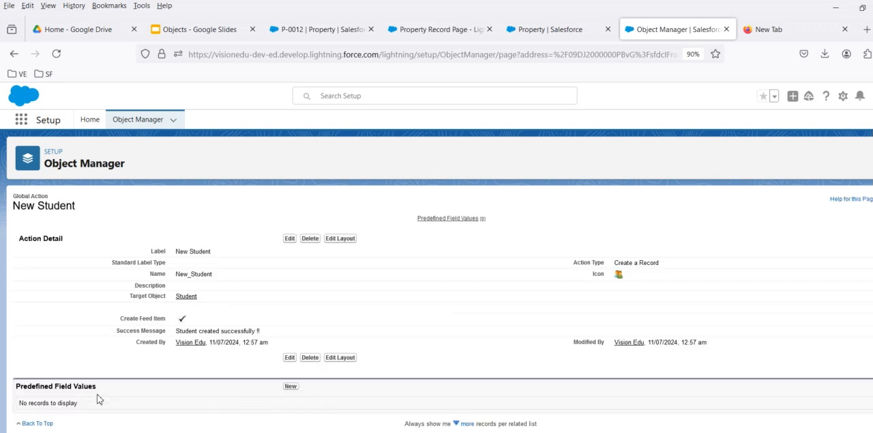
# Step: Start a predefined value for the New Student action's Student Name field and examine the fields its formula can insert
pyautogui.moveTo(17, 391); pyautogui.dragTo(107, 392)
pyautogui.click(291, 386)
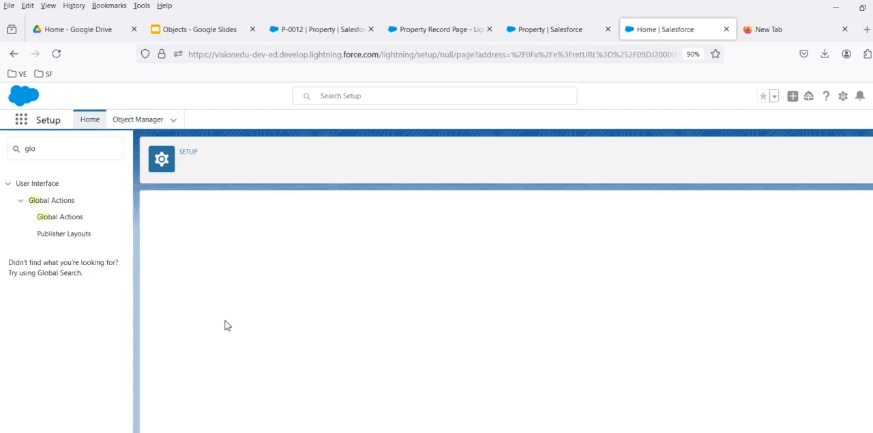
pyautogui.click(308, 278)
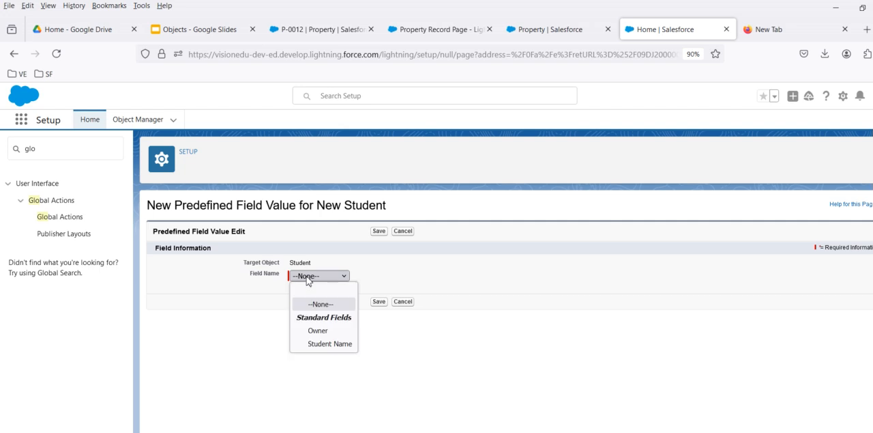
pyautogui.click(330, 344)
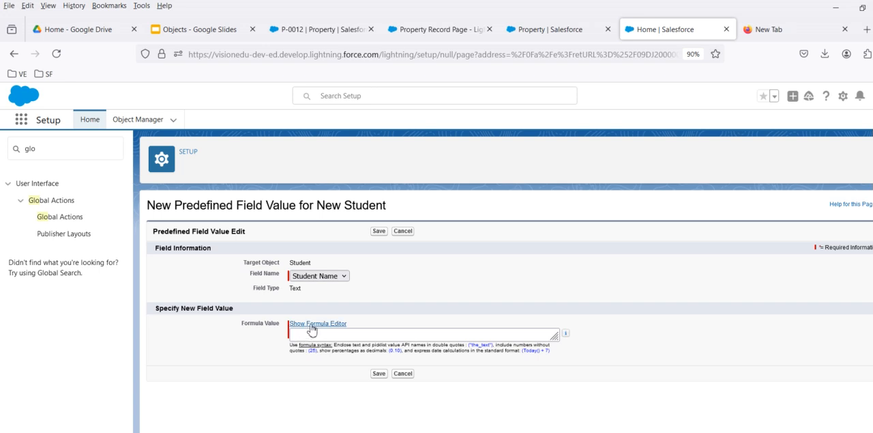
pyautogui.click(312, 323)
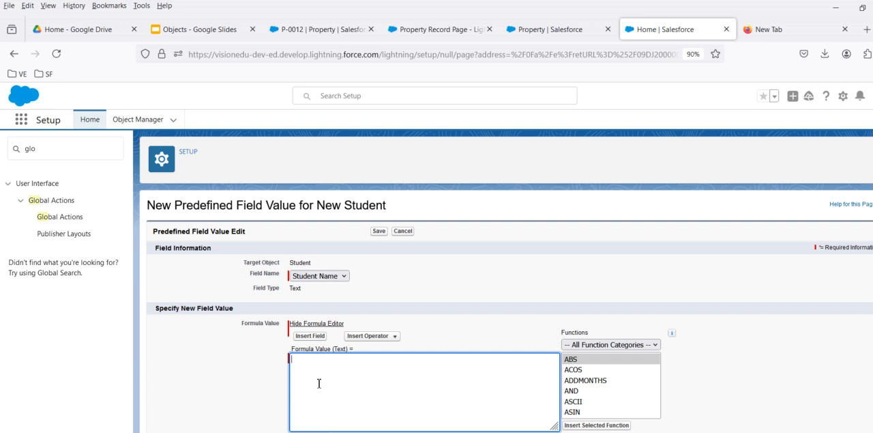
pyautogui.click(309, 336)
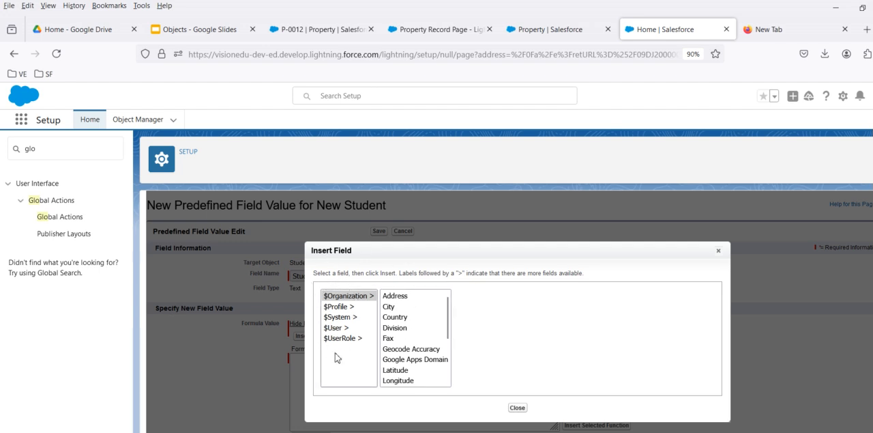
pyautogui.click(517, 408)
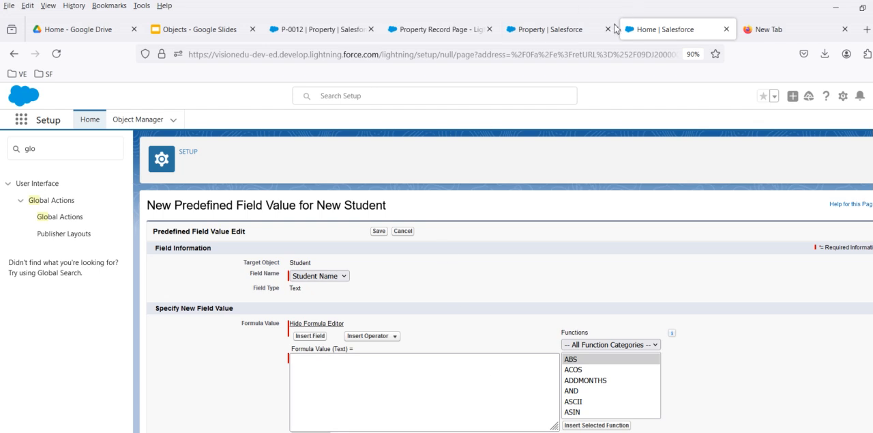
# Step: Open the Offer Amount predefined value of Property's Create Offer action and bring up the formula editor's field picker
pyautogui.click(579, 36)
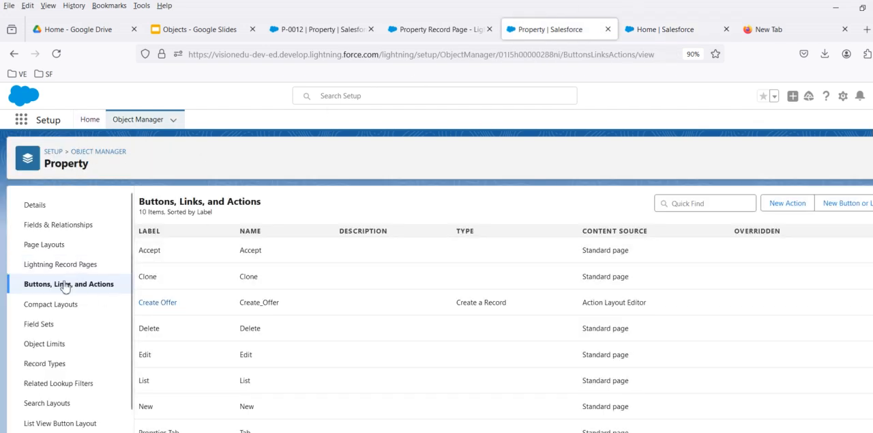
pyautogui.click(158, 302)
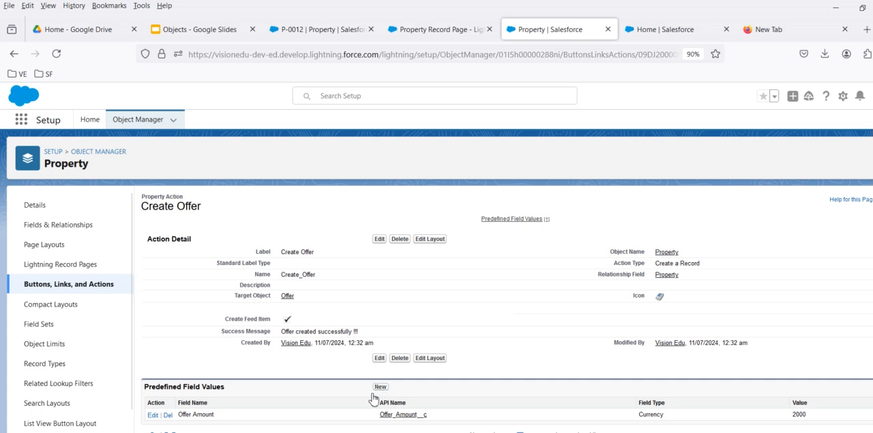
pyautogui.click(151, 415)
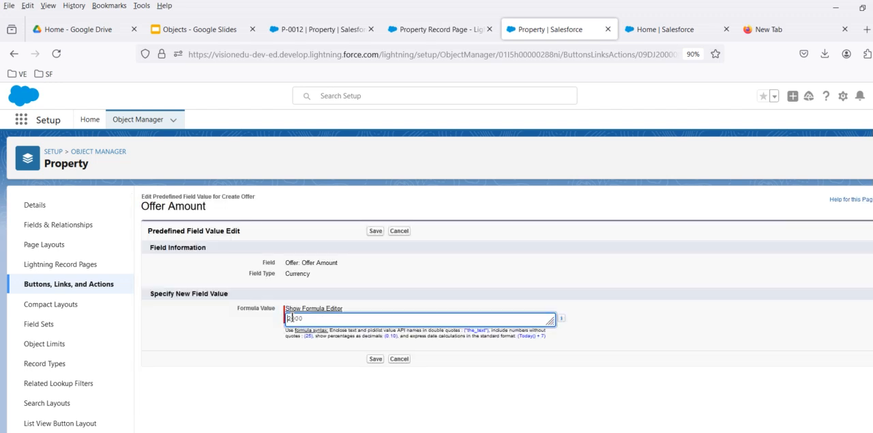
pyautogui.click(299, 310)
pyautogui.click(304, 321)
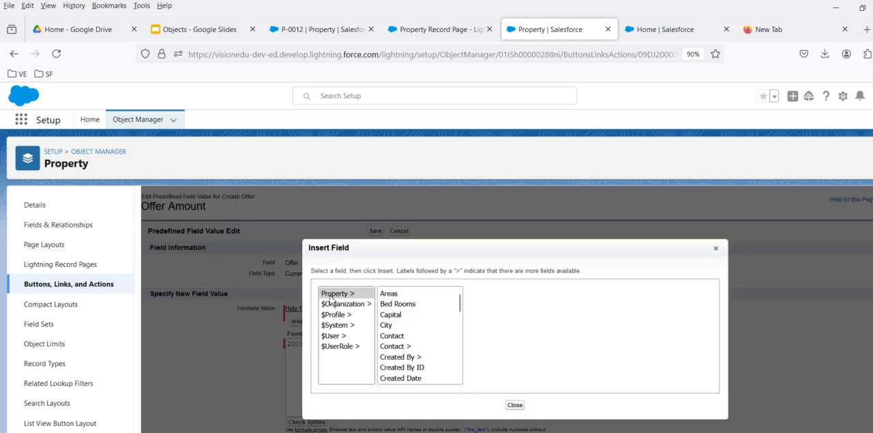
# Step: Examine the Property fields and the related Contact fields that the Offer Amount formula can insert
pyautogui.click(356, 298)
pyautogui.scroll(-2, 420, 327)
pyautogui.scroll(2, 413, 334)
pyautogui.click(398, 347)
pyautogui.scroll(-1, 418, 347)
pyautogui.scroll(-4, 417, 346)
pyautogui.scroll(-4, 403, 358)
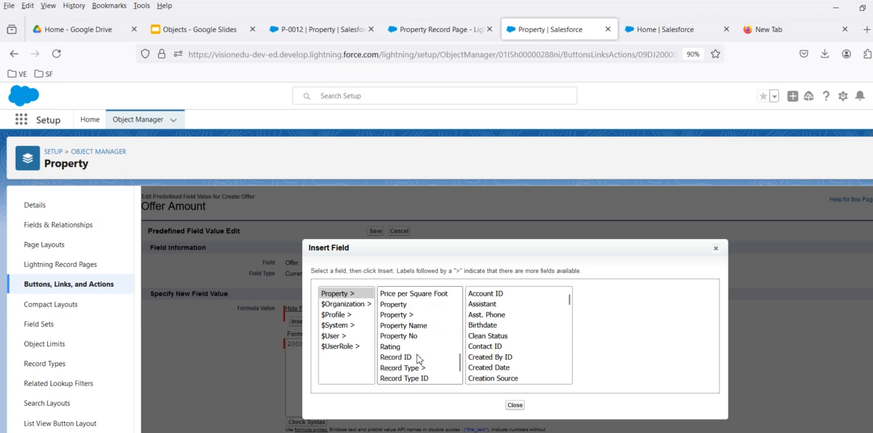
pyautogui.scroll(2, 406, 342)
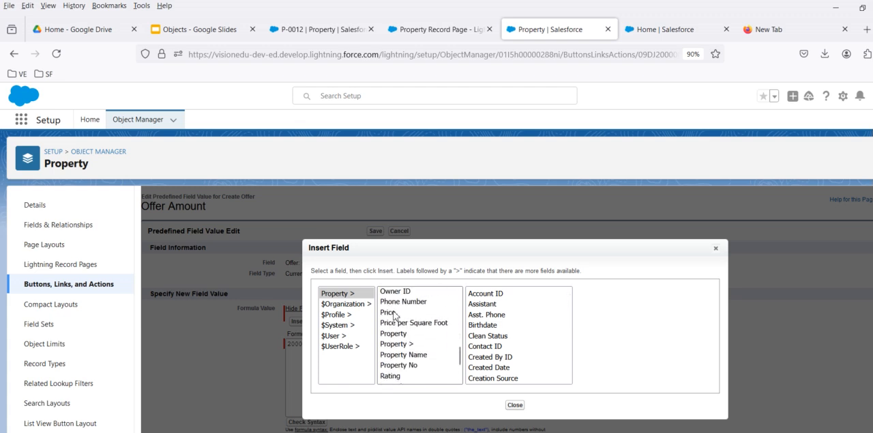
# Step: Browse the fields of the related Property lookup and the Contact lookup through their ends, and close the field picker
pyautogui.click(399, 344)
pyautogui.scroll(-3, 421, 344)
pyautogui.scroll(6, 421, 343)
pyautogui.scroll(3, 421, 344)
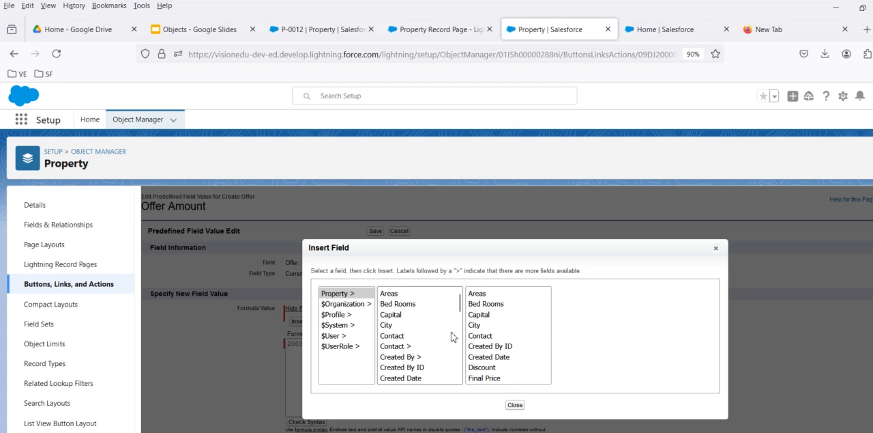
pyautogui.scroll(-5, 508, 342)
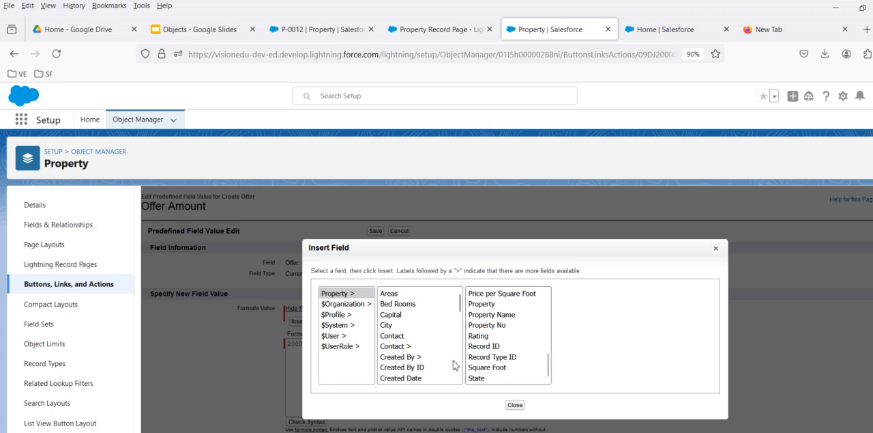
pyautogui.click(404, 347)
pyautogui.scroll(-15, 521, 346)
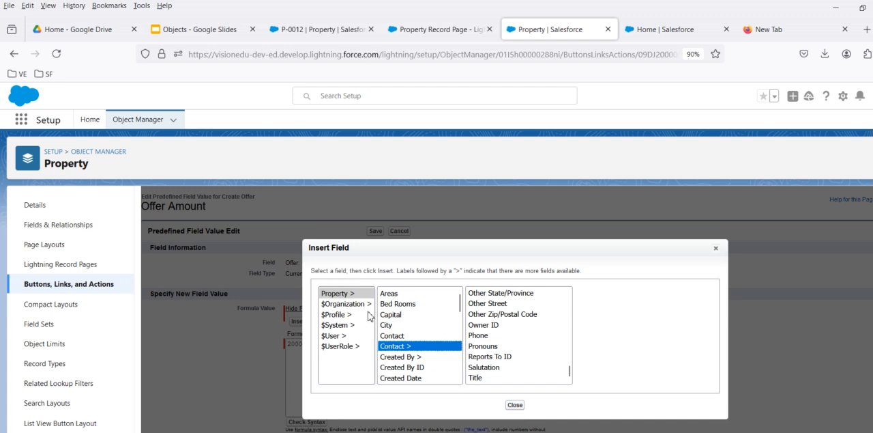
pyautogui.click(508, 406)
# Step: Check the insertable fields for New Student's Student Name predefined value again, and cancel that predefined value
pyautogui.click(665, 29)
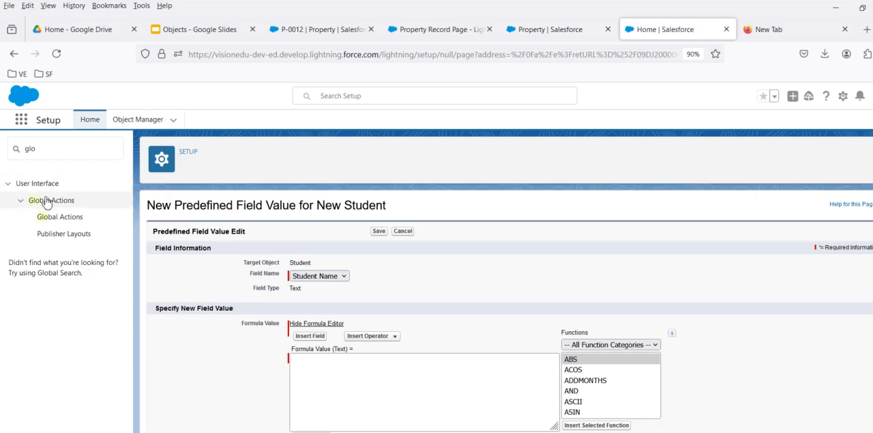
pyautogui.click(311, 335)
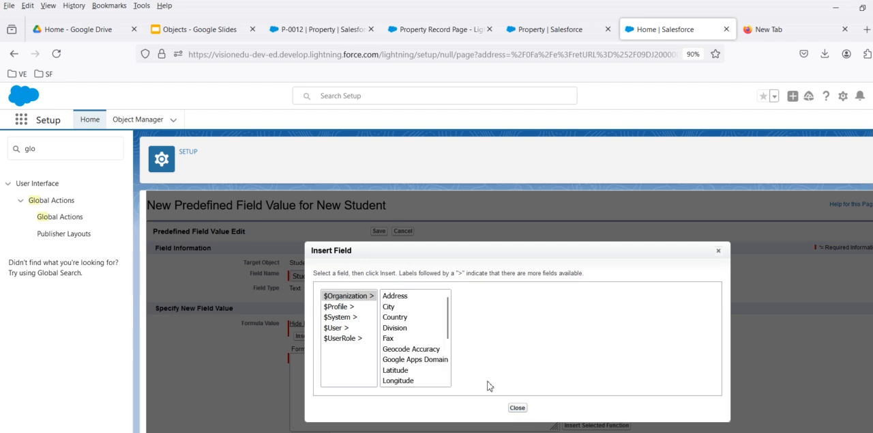
pyautogui.click(519, 408)
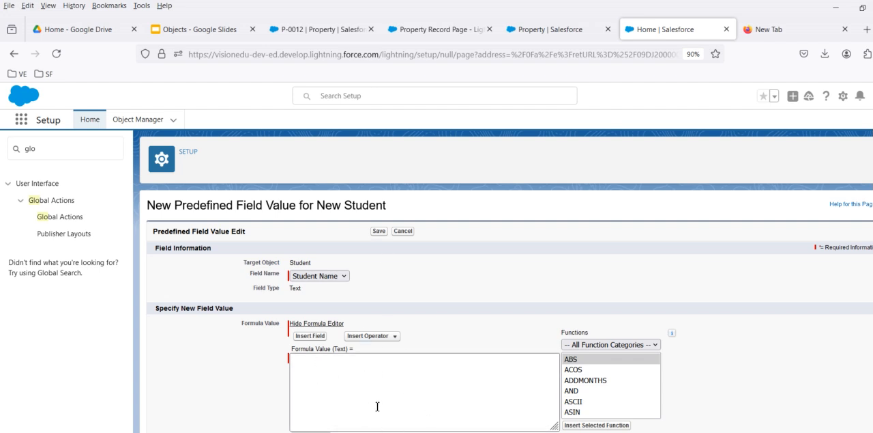
pyautogui.click(402, 231)
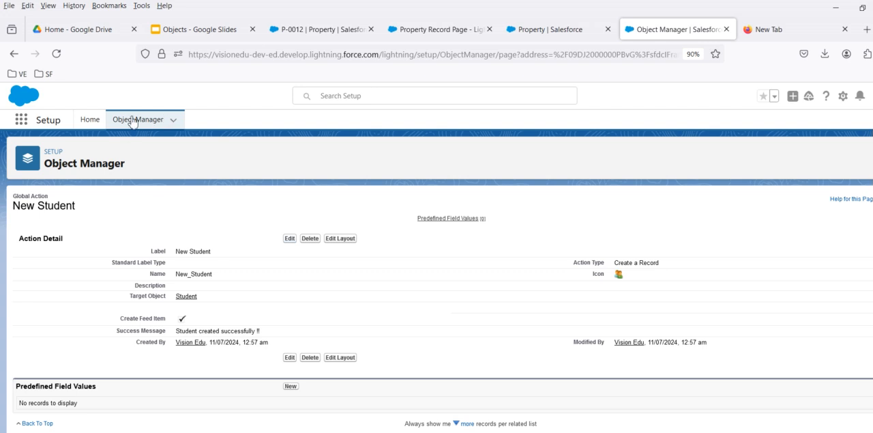
# Step: Edit the Global Layout publisher layout and place New Student after Post in the Salesforce Mobile and Lightning Experience Actions
pyautogui.click(89, 120)
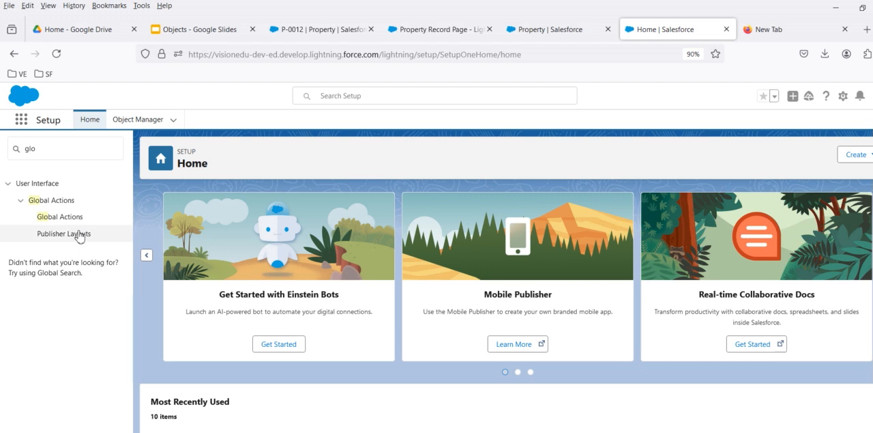
pyautogui.click(63, 233)
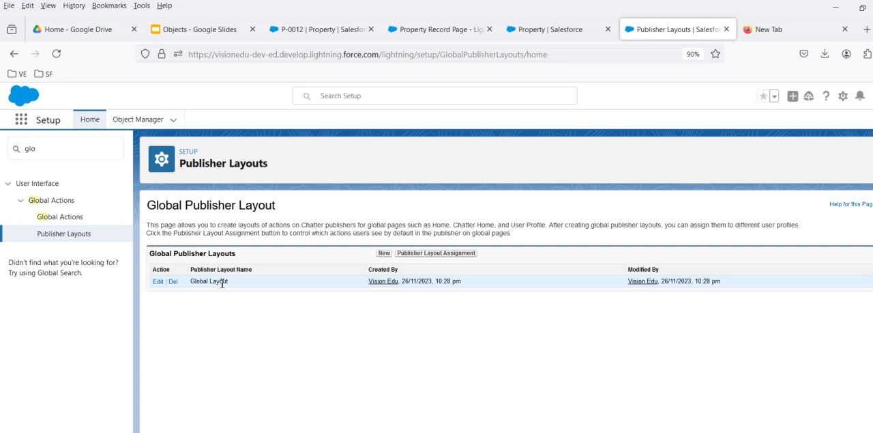
pyautogui.click(158, 282)
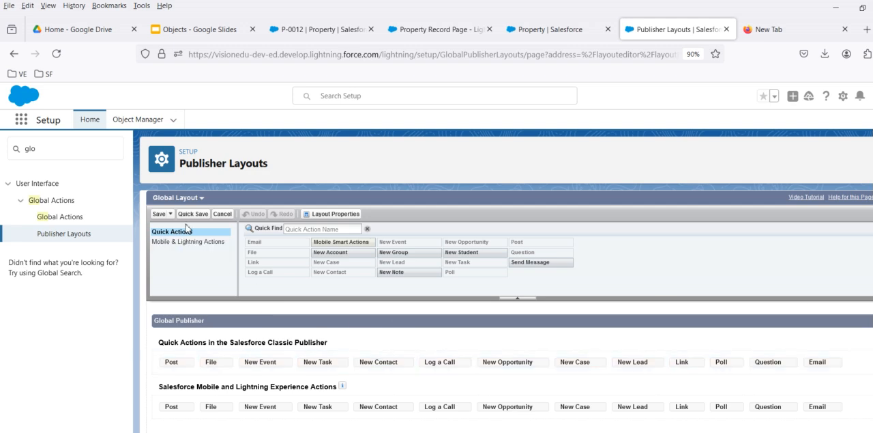
pyautogui.click(164, 250)
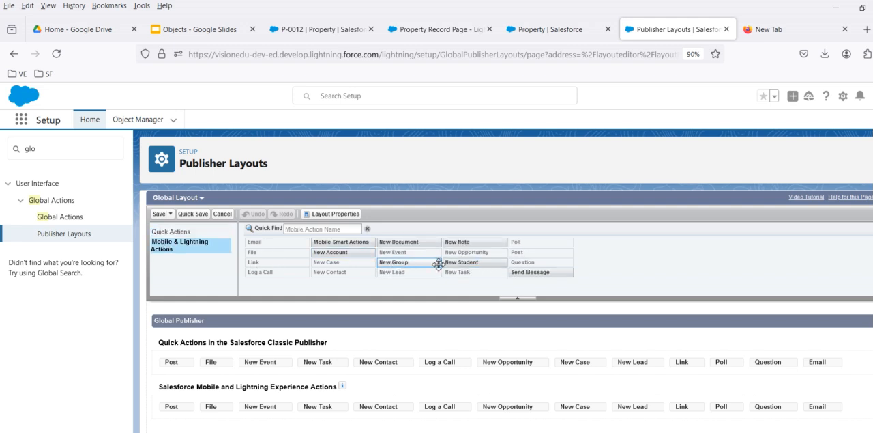
pyautogui.moveTo(473, 262); pyautogui.dragTo(186, 409)
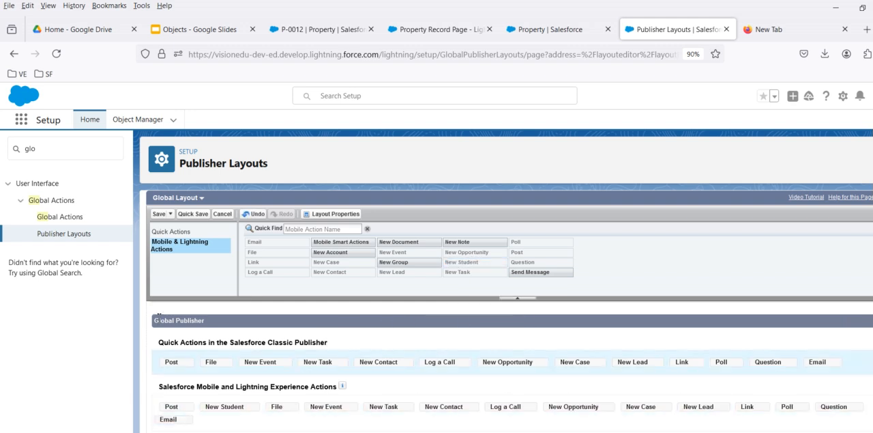
# Step: Place New Student after Post in the Salesforce Classic Publisher quick actions and save the Global Layout
pyautogui.click(175, 231)
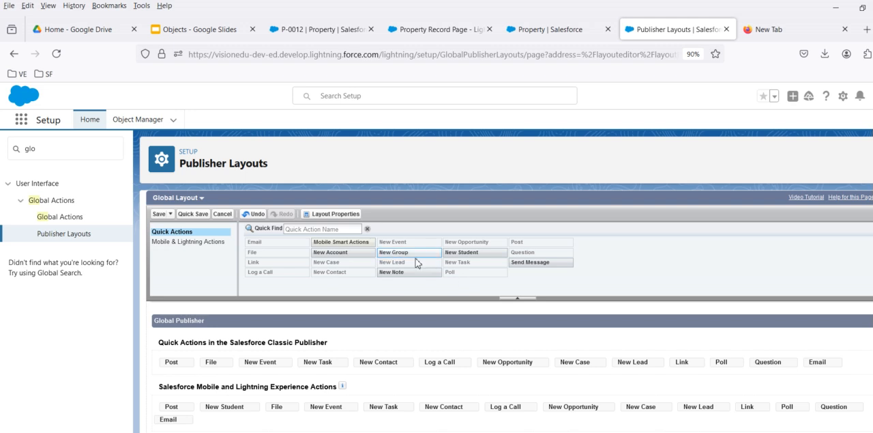
pyautogui.moveTo(474, 252); pyautogui.dragTo(190, 365)
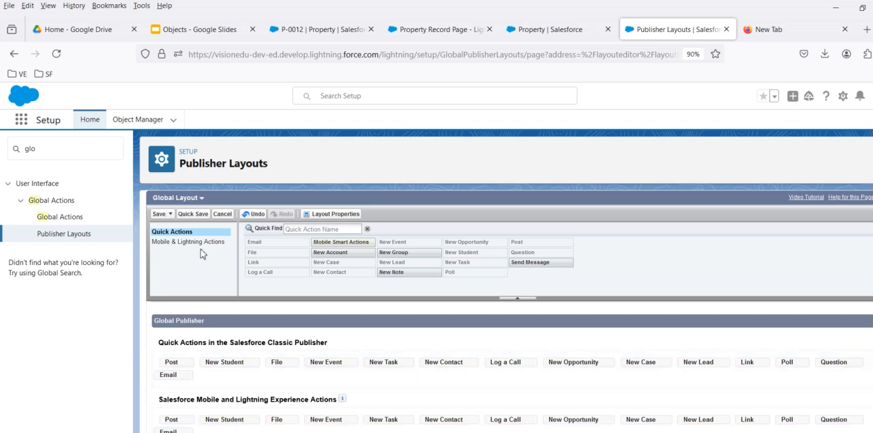
pyautogui.click(159, 214)
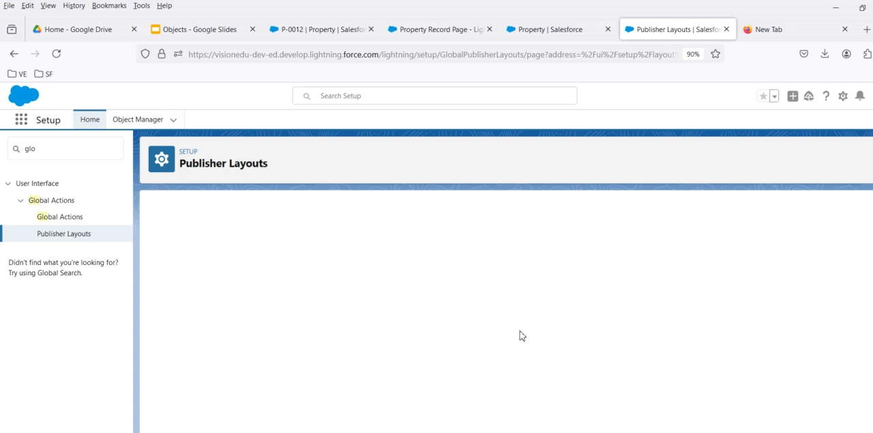
# Step: Reload the villa property record, view the New Student form from the global actions, and close it
pyautogui.click(531, 33)
pyautogui.click(341, 30)
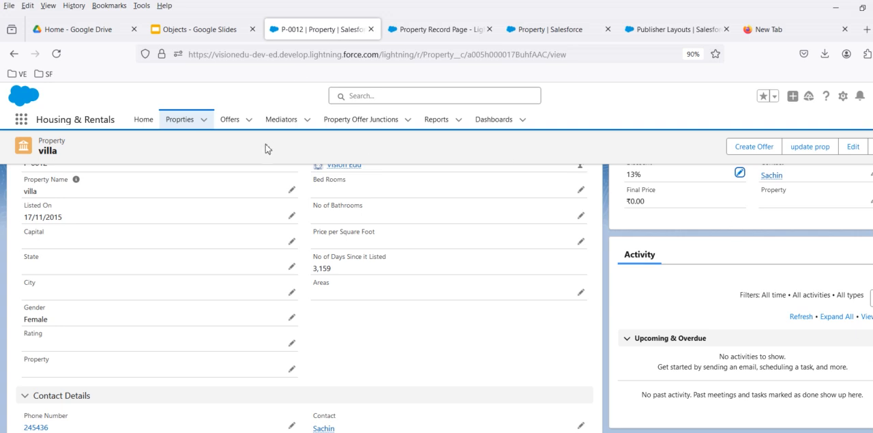
pyautogui.click(57, 53)
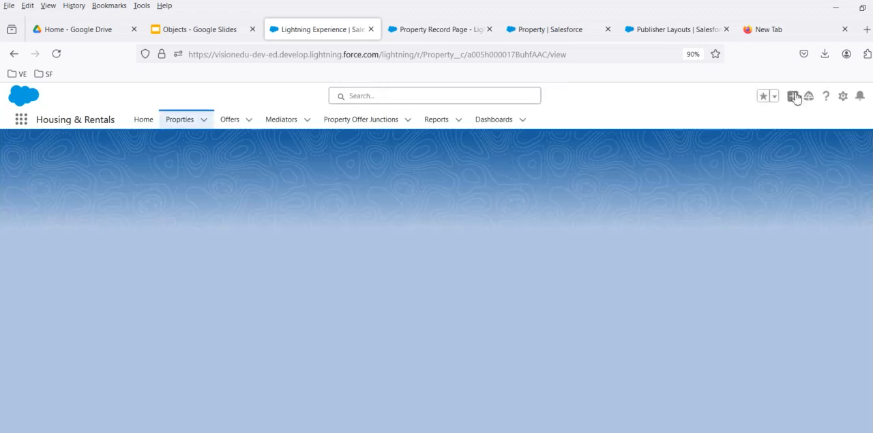
pyautogui.click(794, 97)
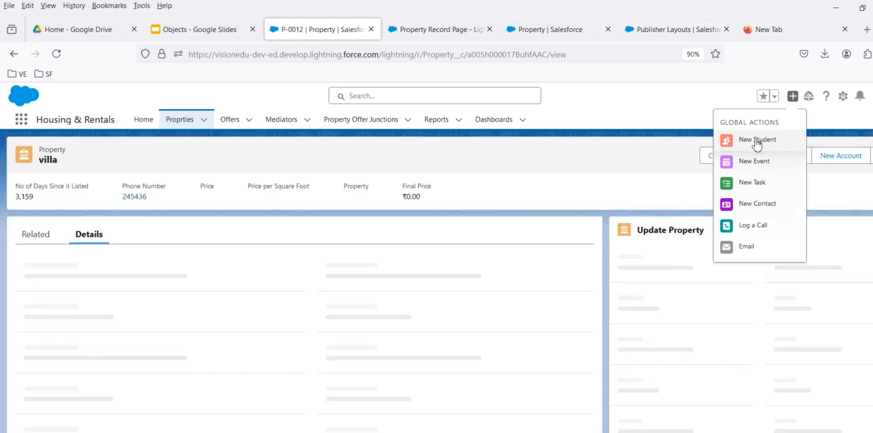
pyautogui.click(740, 140)
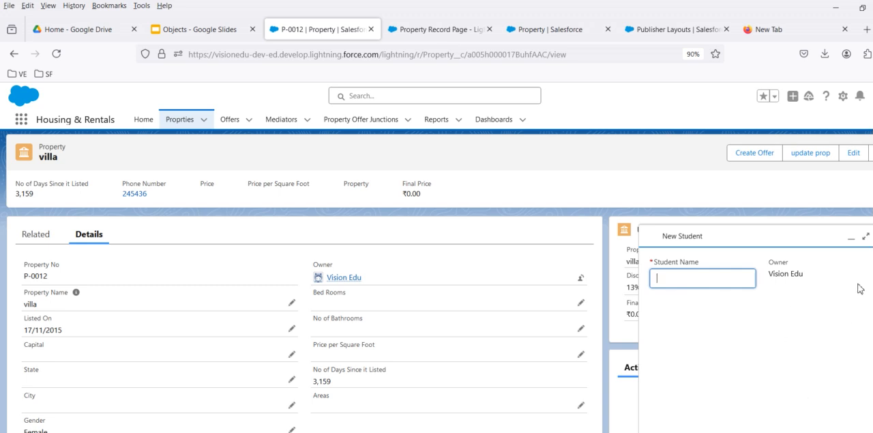
pyautogui.click(872, 236)
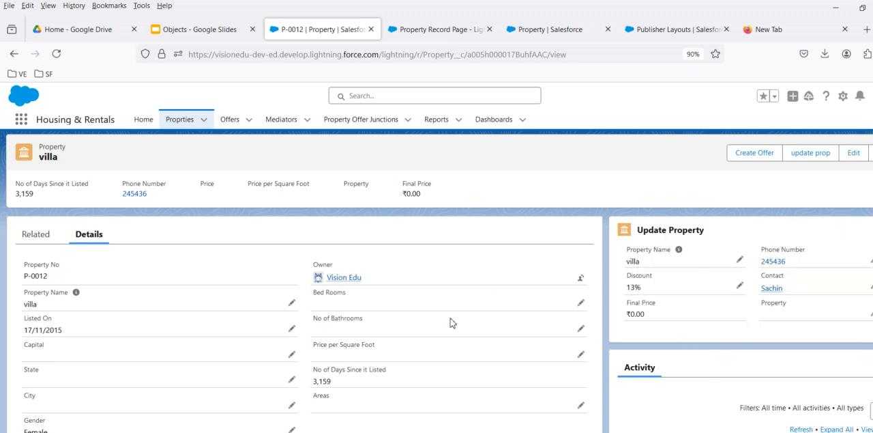
# Step: View the villa record's Create Offer form, check its Property field, and cancel the form
pyautogui.click(757, 153)
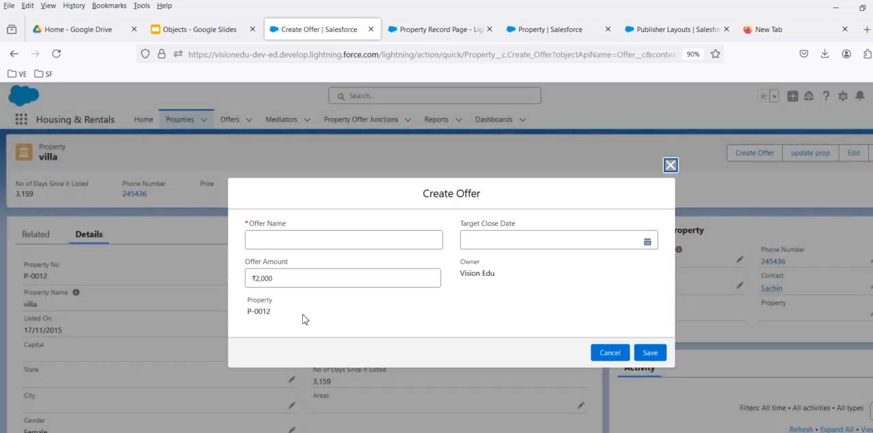
pyautogui.moveTo(247, 304); pyautogui.dragTo(262, 312)
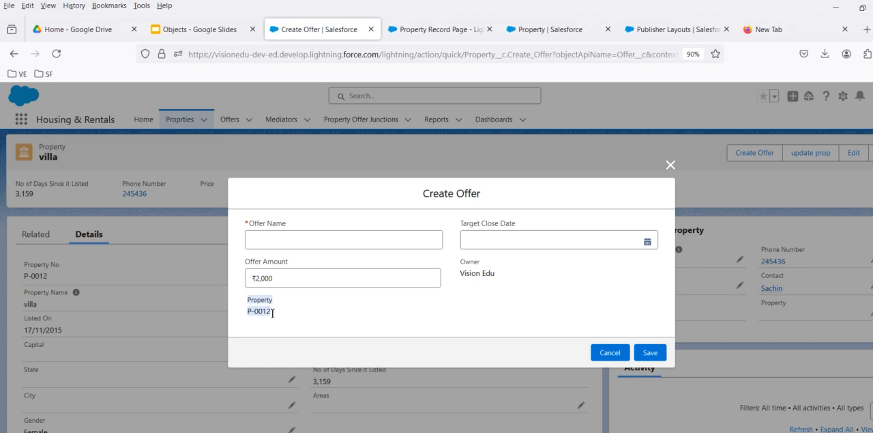
pyautogui.click(618, 353)
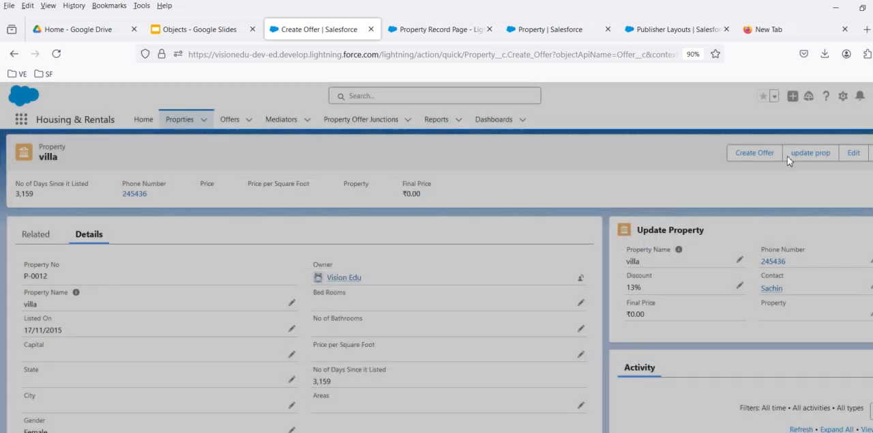
# Step: Reopen the New Student global action from the villa record to compare its form with Create Offer
pyautogui.click(793, 96)
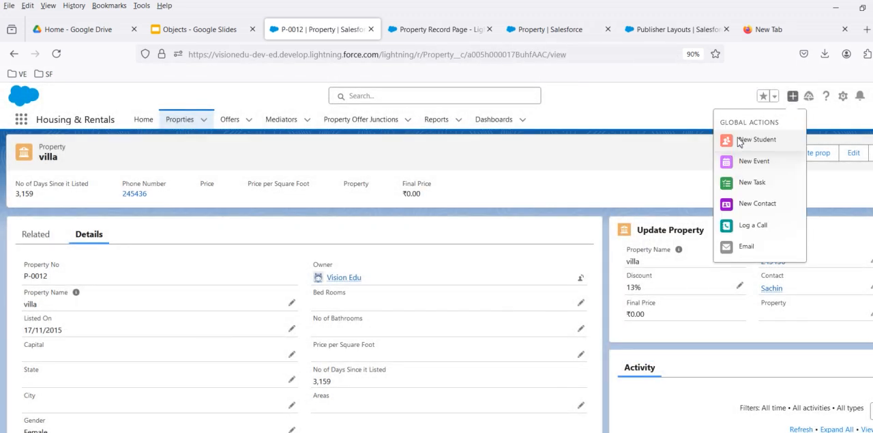
pyautogui.click(736, 139)
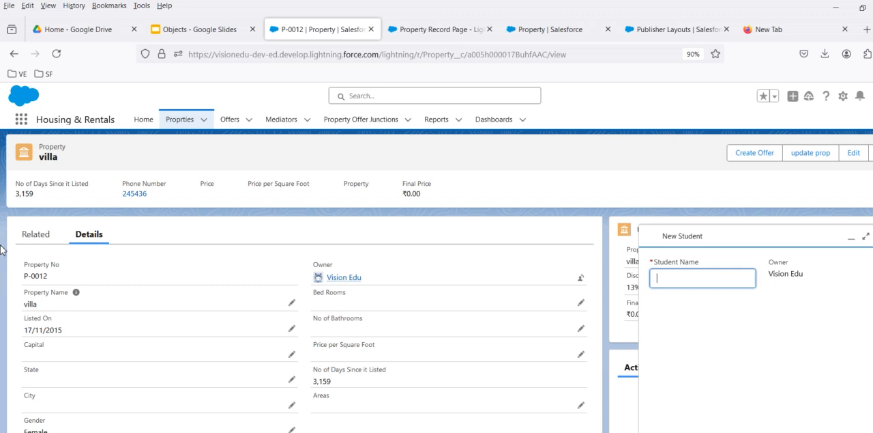
pyautogui.click(789, 97)
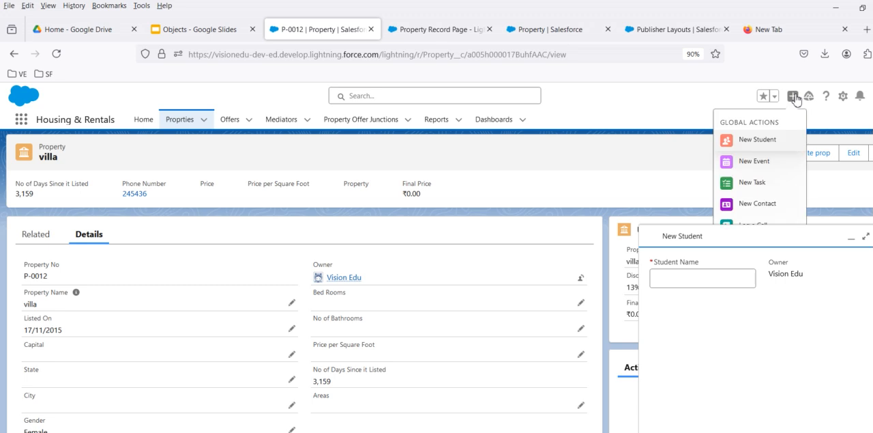
pyautogui.click(750, 147)
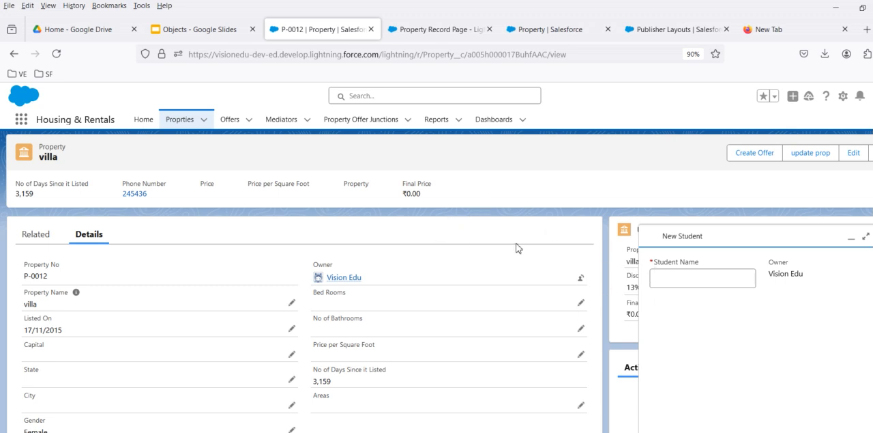
# Step: Review the Global actions and custom link slides in Google Slides, and return to Salesforce's Publisher Layouts page
pyautogui.click(198, 29)
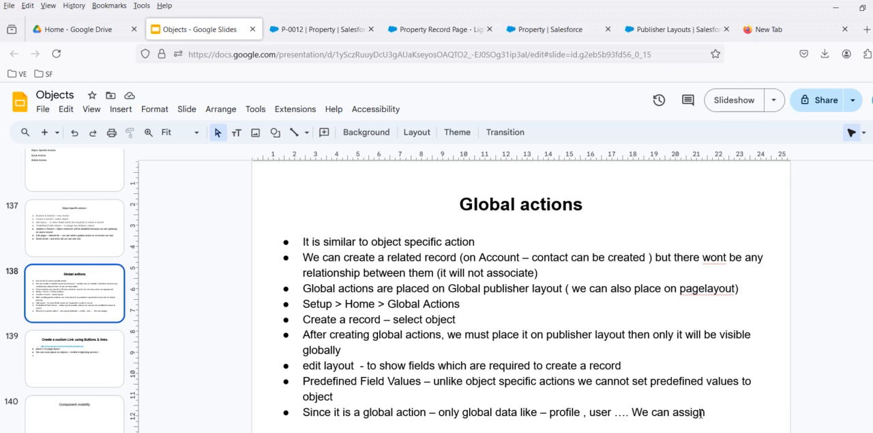
pyautogui.click(88, 360)
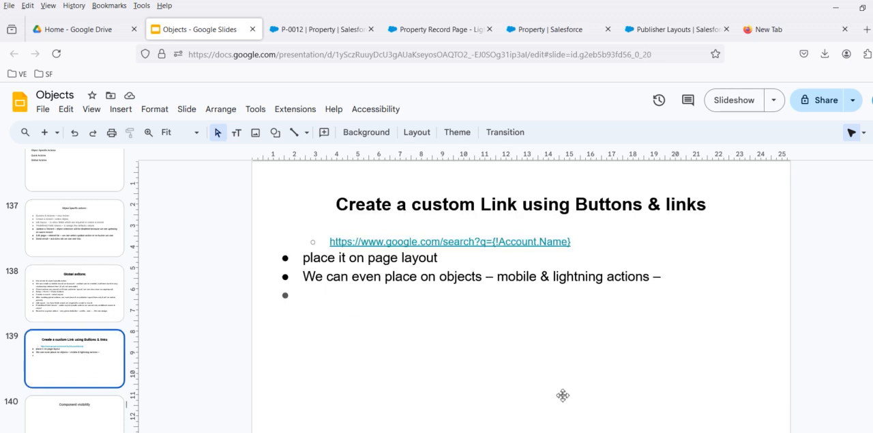
pyautogui.click(647, 29)
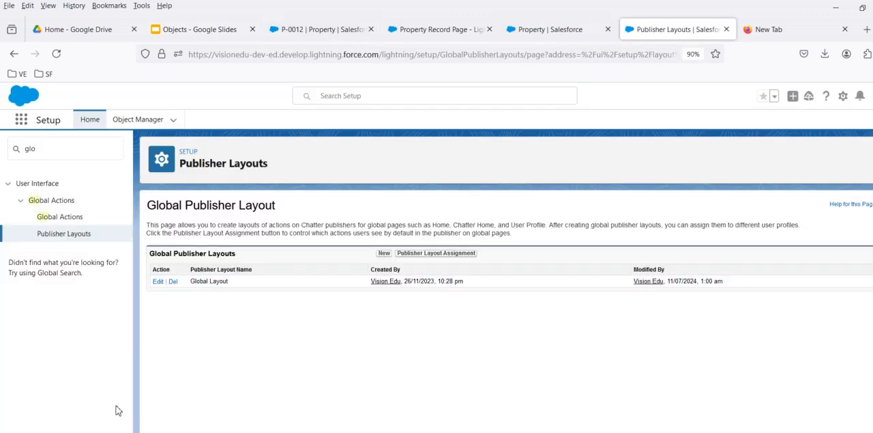